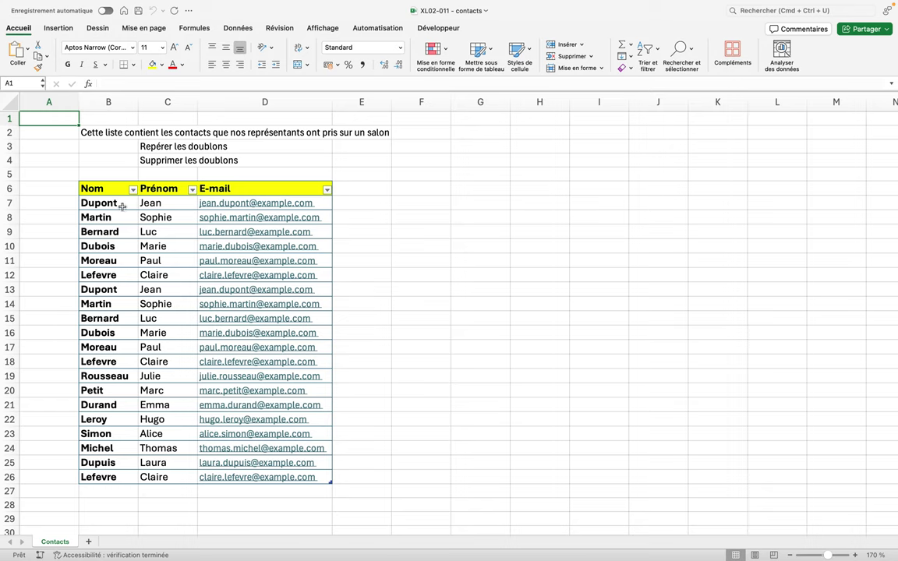
- Select the contact range B7:D26 and start a new conditional formatting rule
left_click_drag(115, 203, 221, 316)
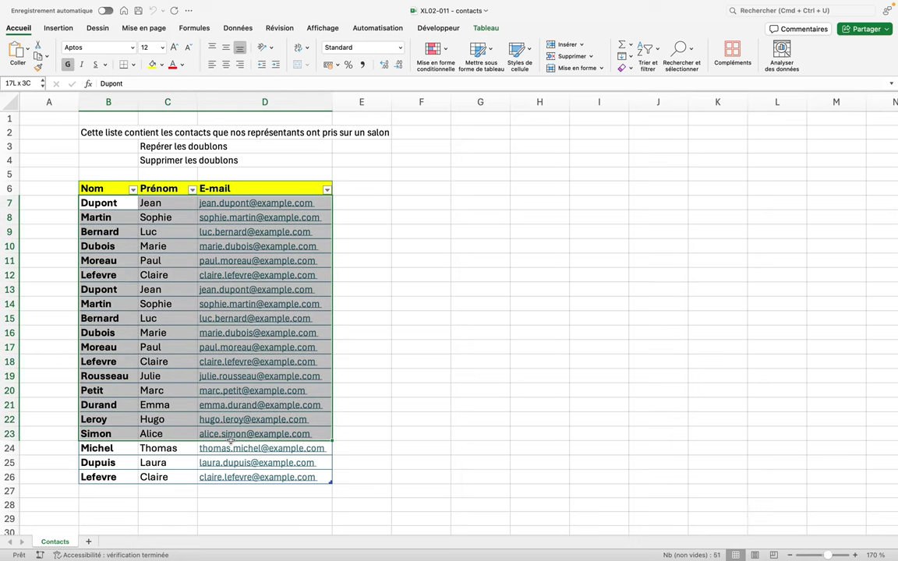
left_click_drag(220, 316, 228, 470)
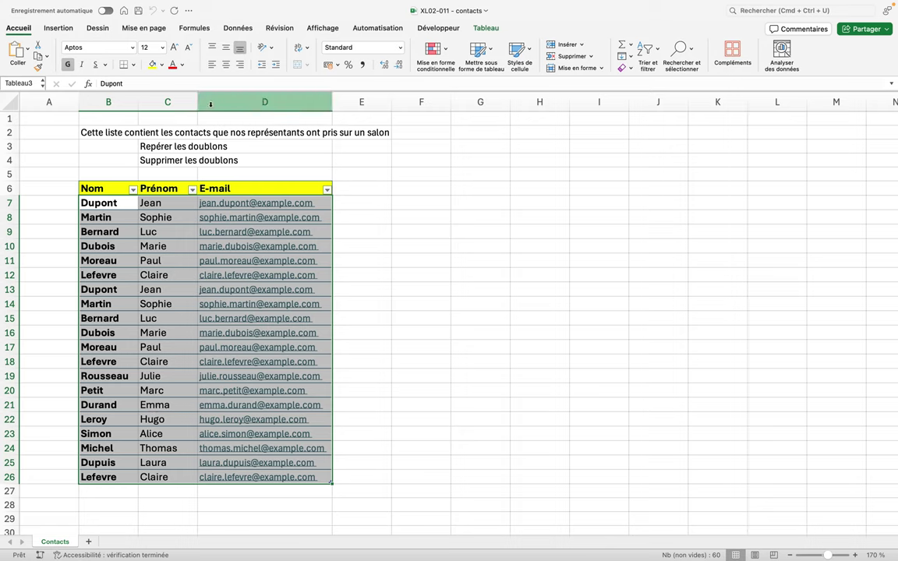
left_click(448, 52)
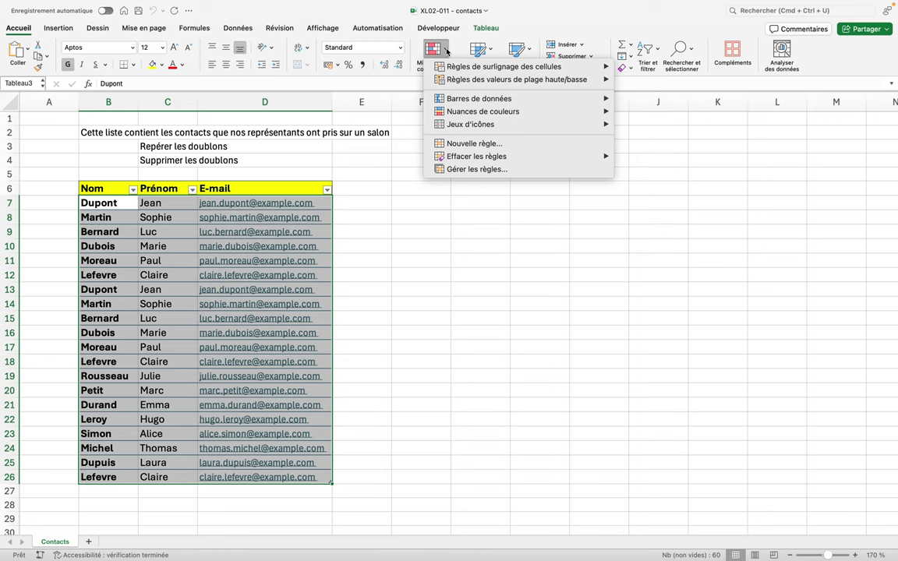
left_click(464, 147)
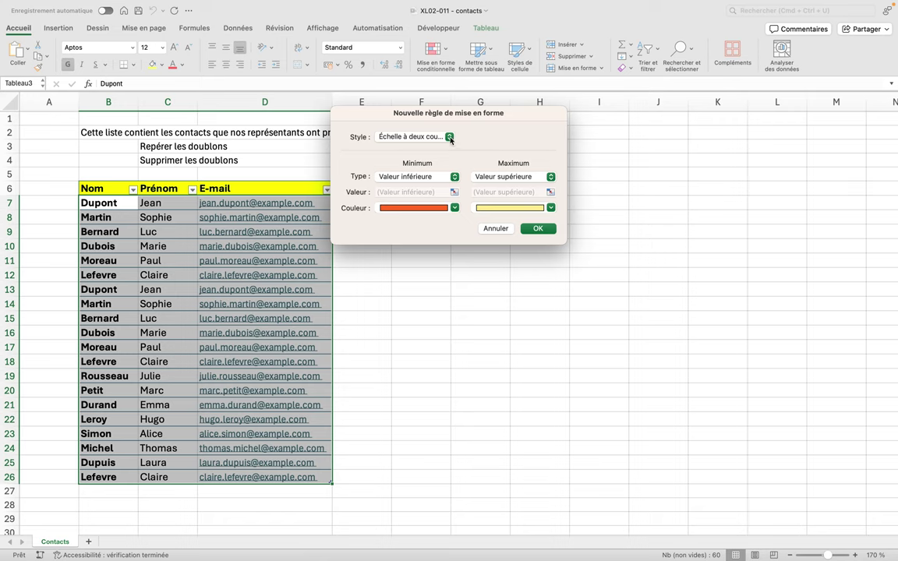
- Make a Classique-style rule for 'valeurs en double' with a custom format (Format personnalisé)
left_click(450, 138)
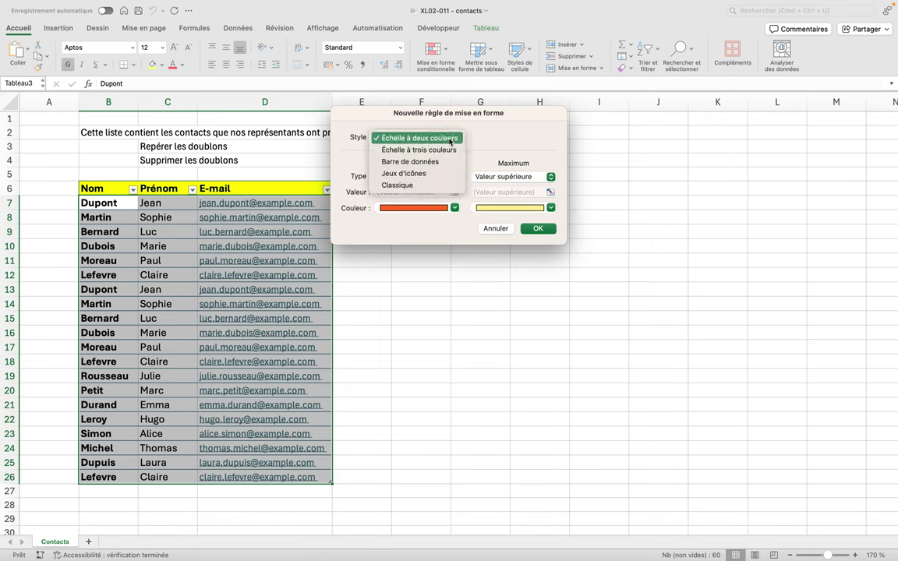
left_click(393, 186)
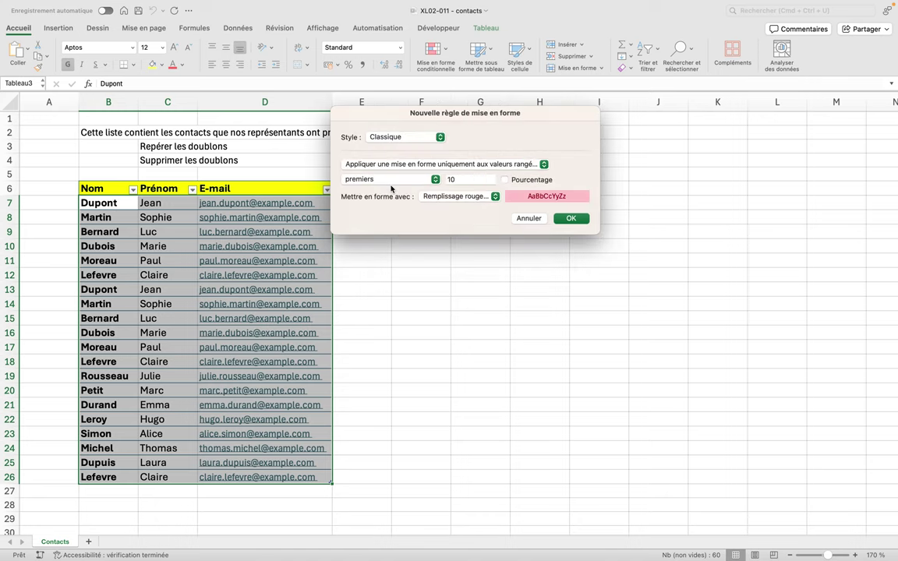
left_click(544, 165)
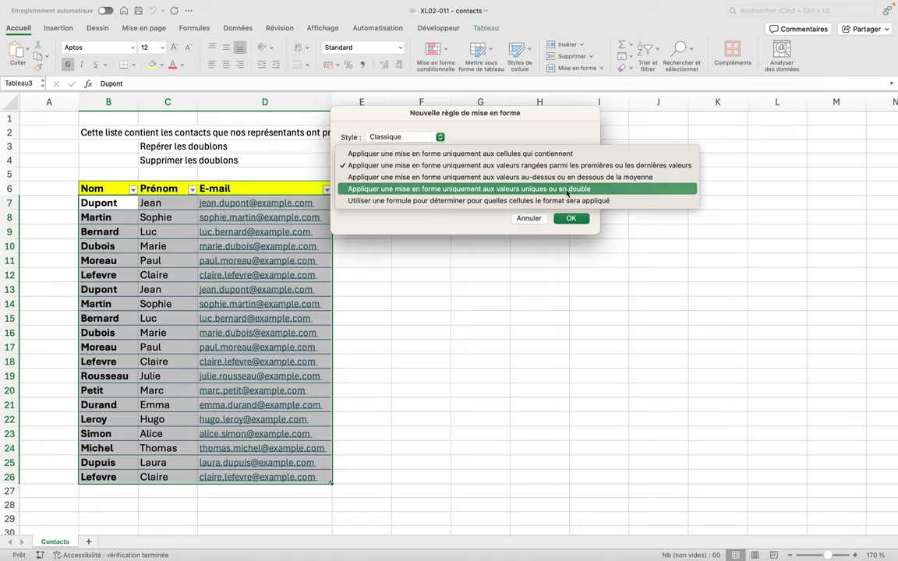
left_click(567, 192)
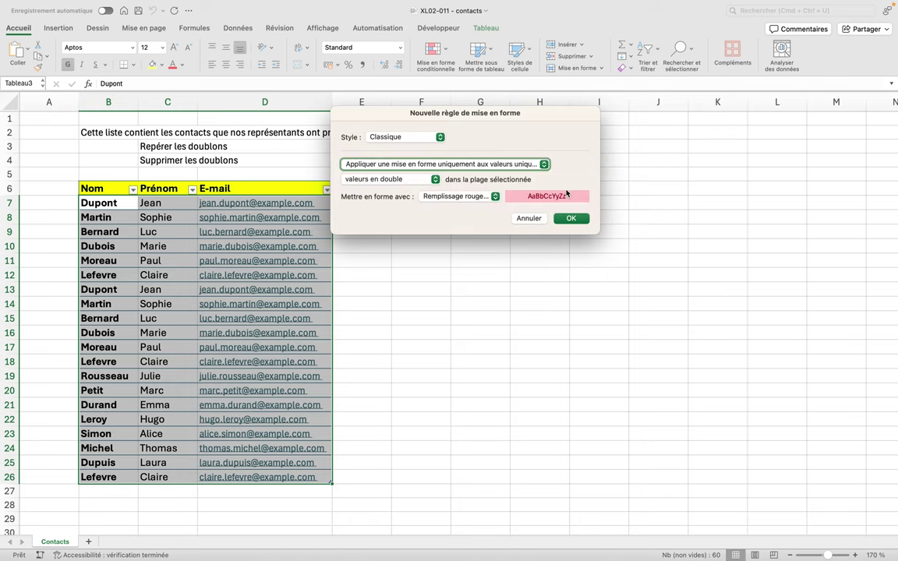
left_click(496, 198)
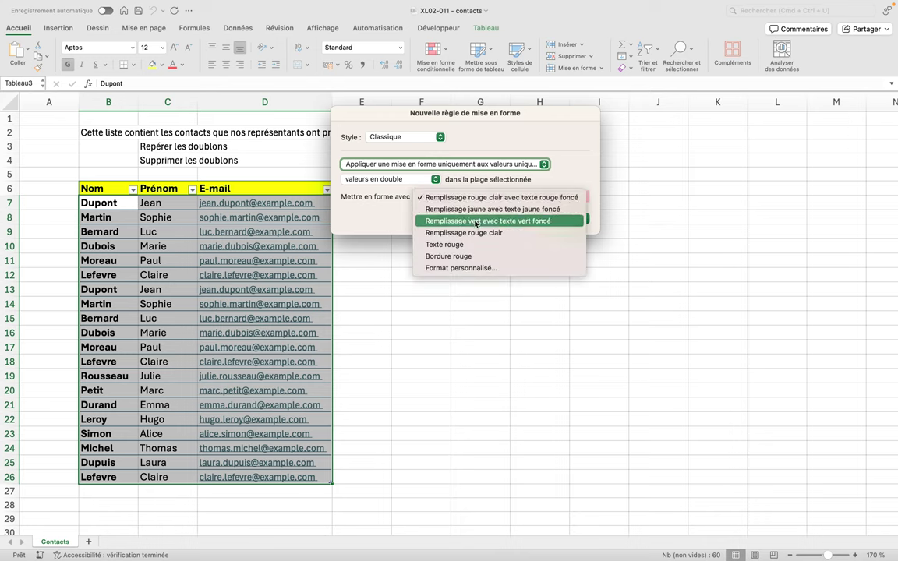
left_click(468, 269)
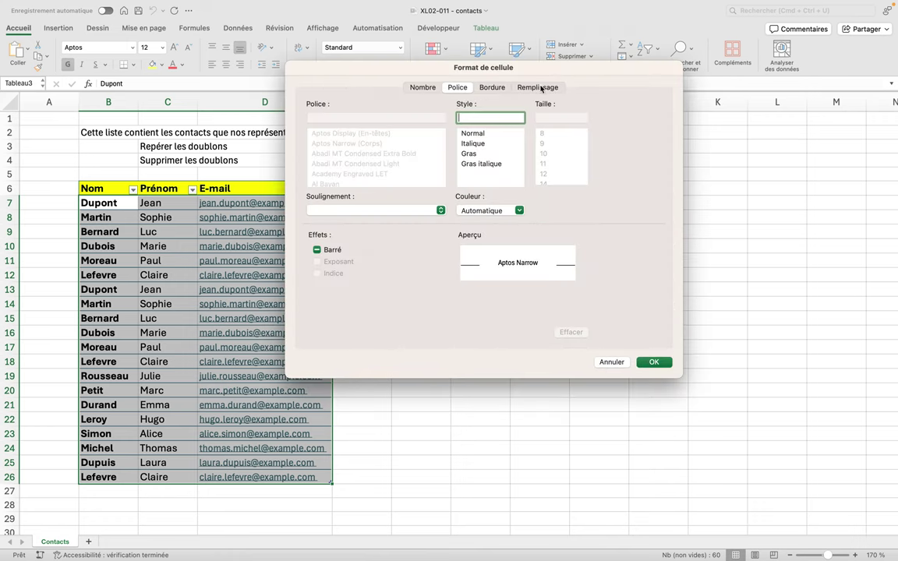
- Give the duplicate rule a yellow background fill and apply it to B7:D26
left_click(542, 88)
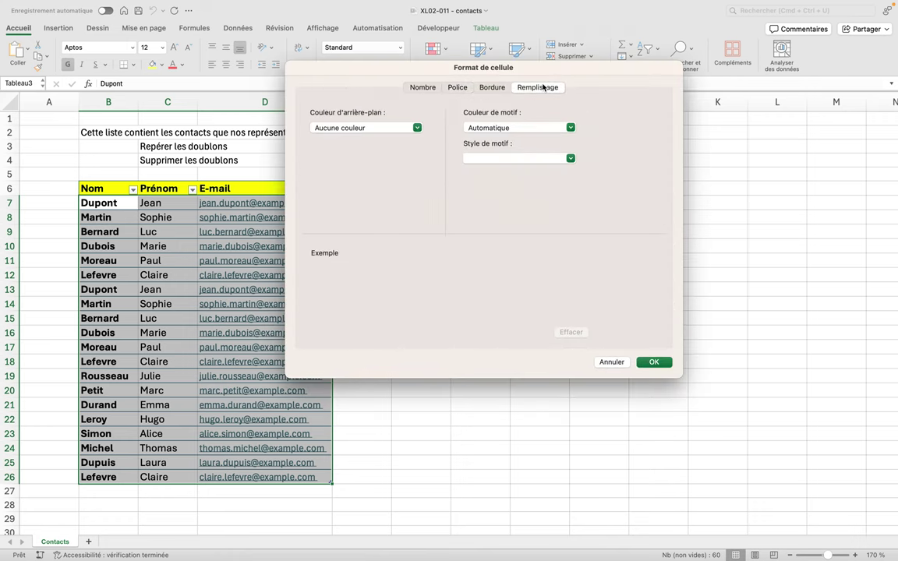
left_click(417, 127)
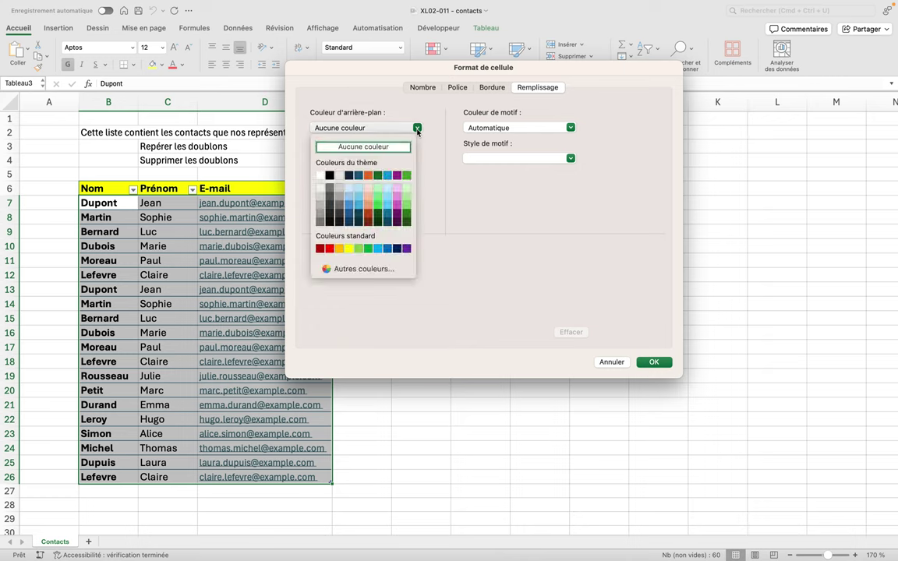
left_click(348, 248)
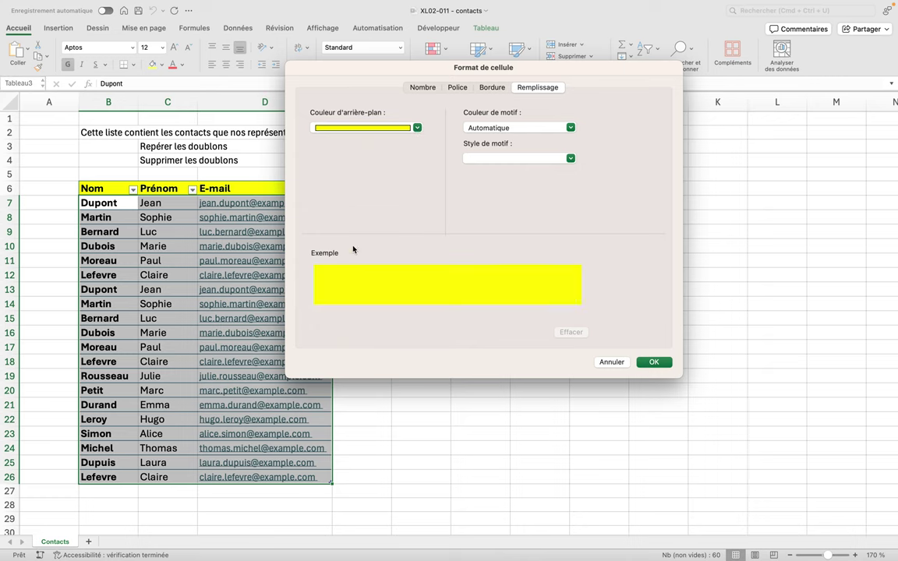
left_click(653, 362)
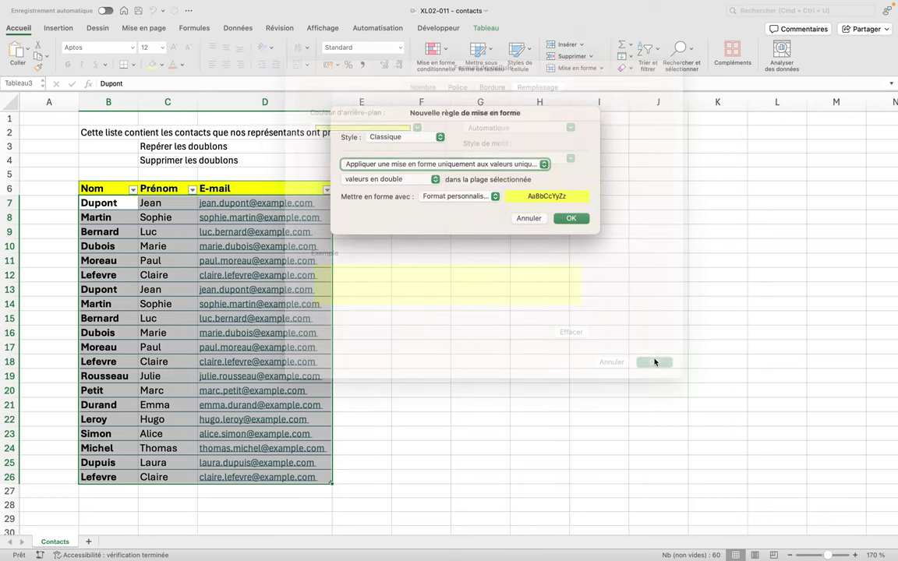
left_click(572, 218)
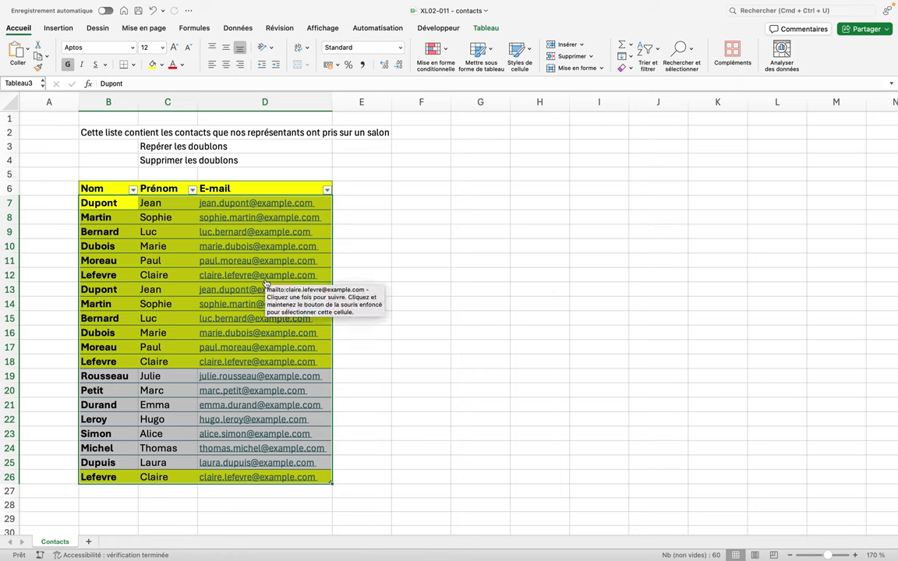
- Switch the ribbon to the Données tab
left_click(229, 31)
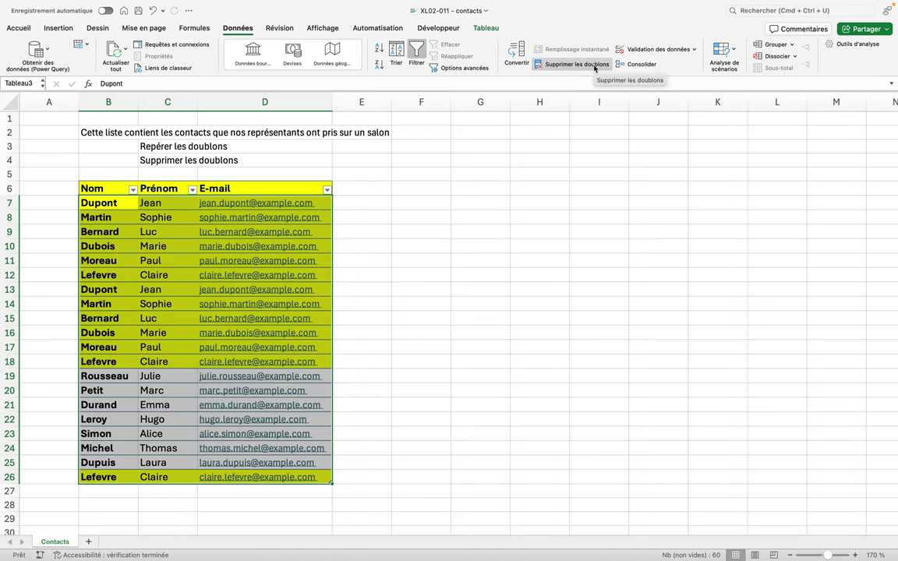
- Run Supprimer les doublons with all three columns checked
left_click(595, 65)
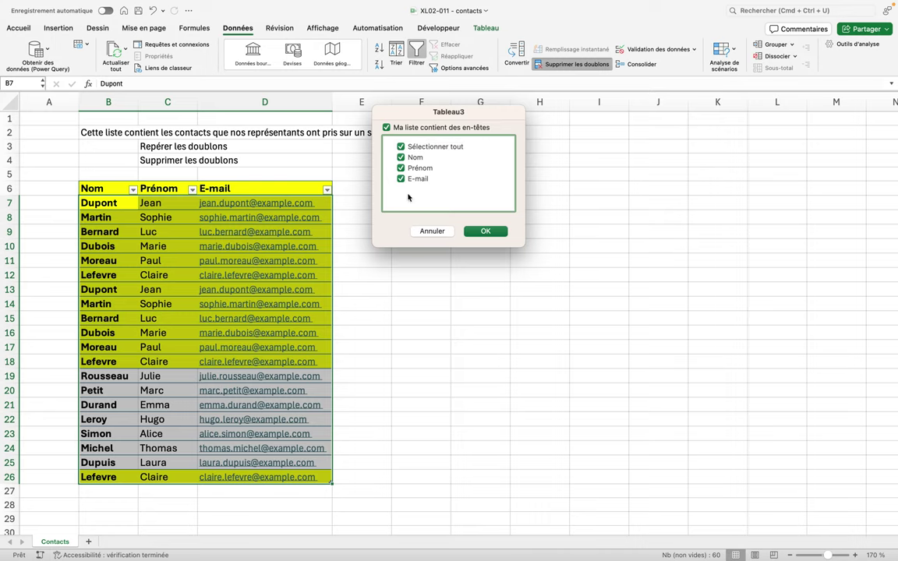
left_click(483, 233)
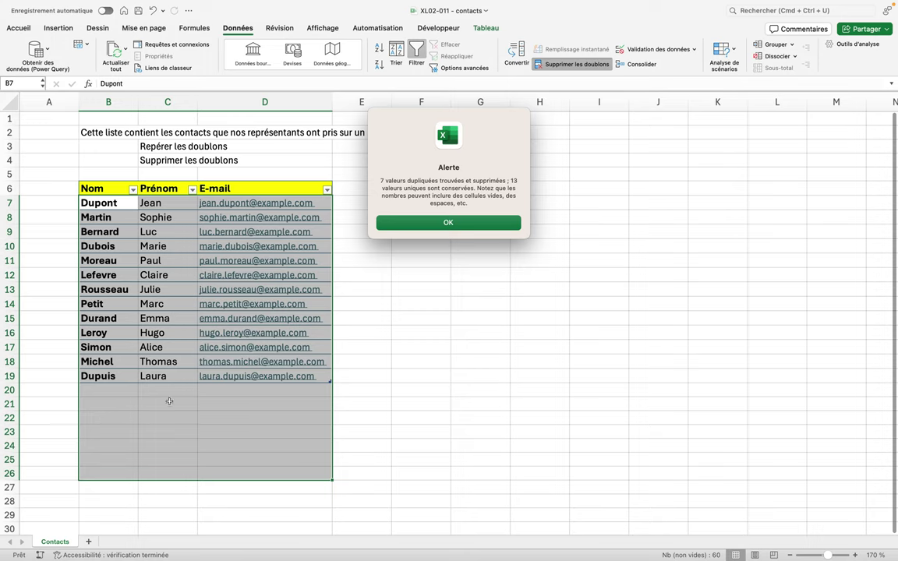
- Dismiss the report of 7 duplicates removed and deselect the table by clicking F14
left_click(428, 227)
left_click(396, 309)
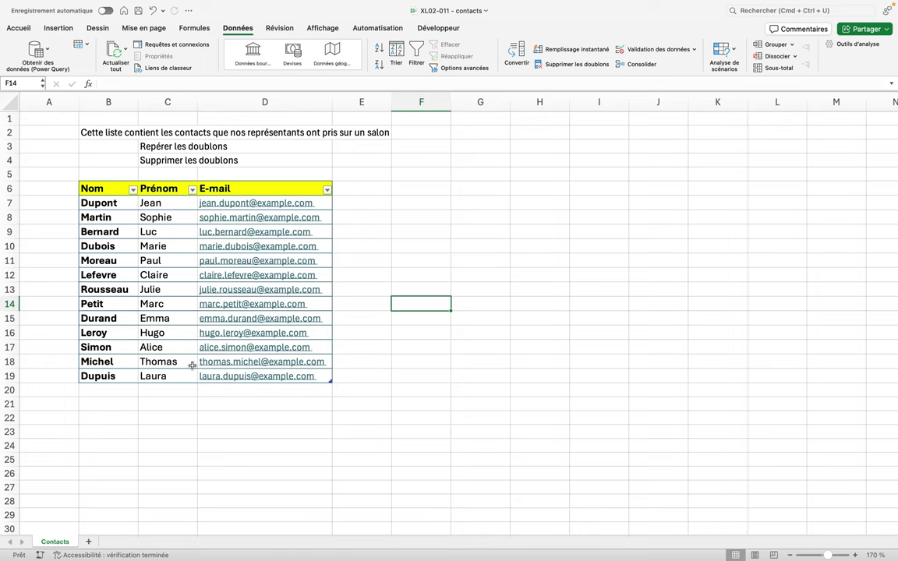
mouse_move(257, 2)
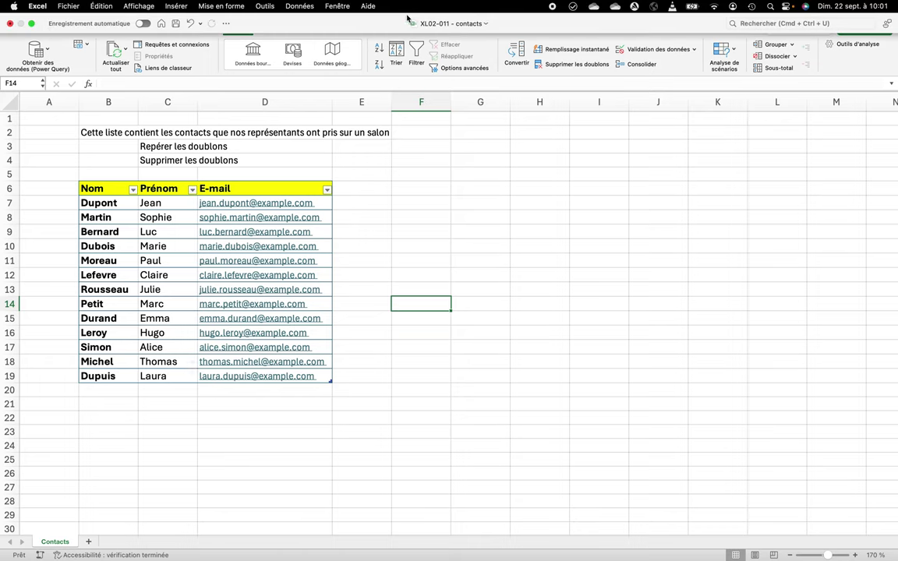